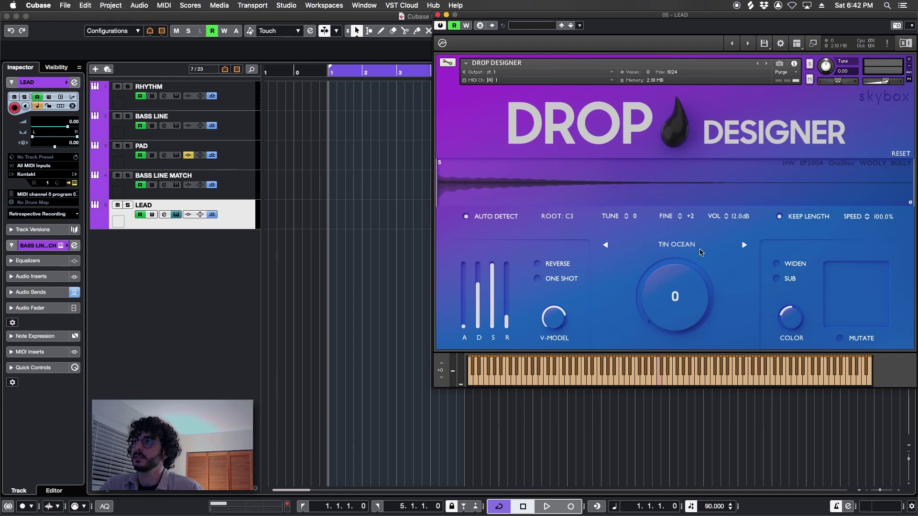
# Browse the Drop Designer preset list and playback speed sync choices, leaving both unchanged.
pyautogui.click(674, 246)
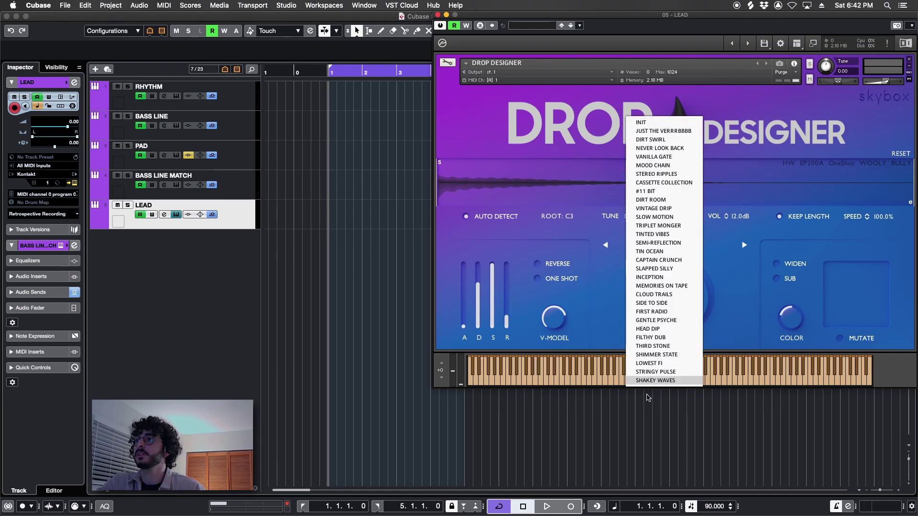
pyautogui.click(729, 288)
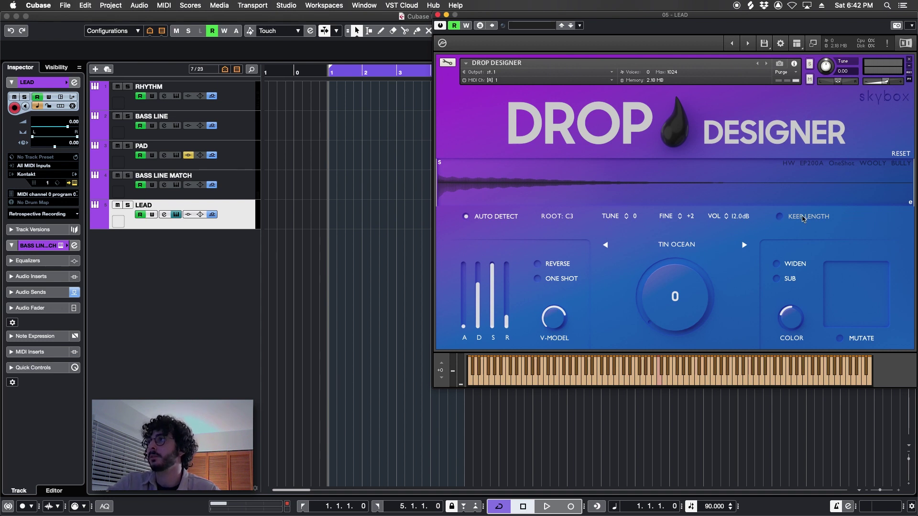
pyautogui.click(855, 219)
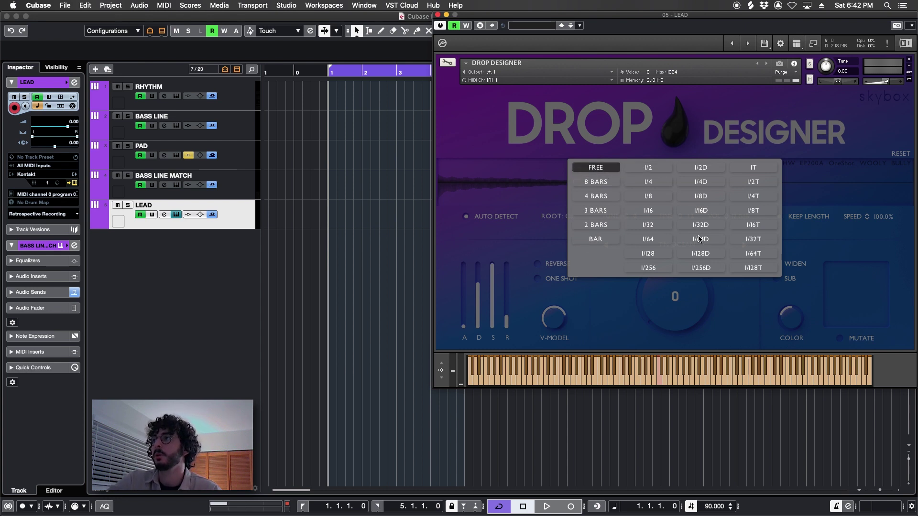
pyautogui.click(821, 228)
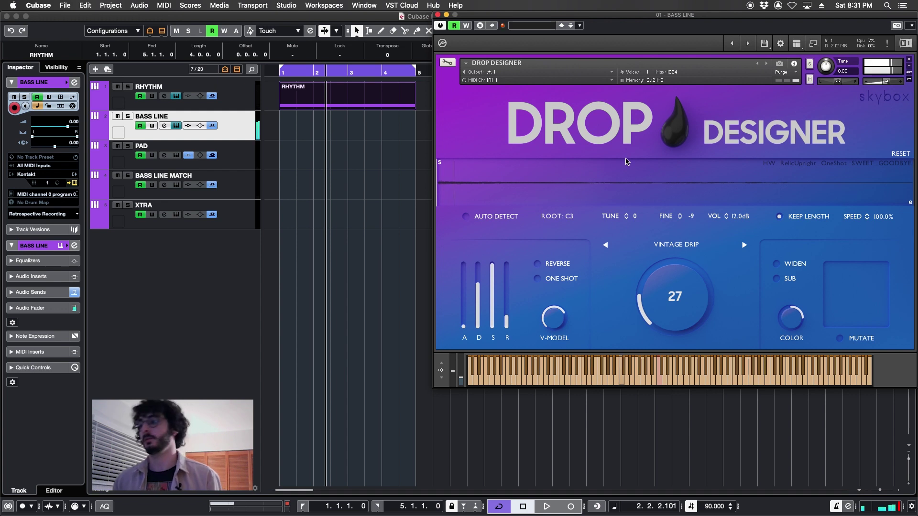
# Stop playback with Space and rewind the playhead to the start.
pyautogui.press('space')
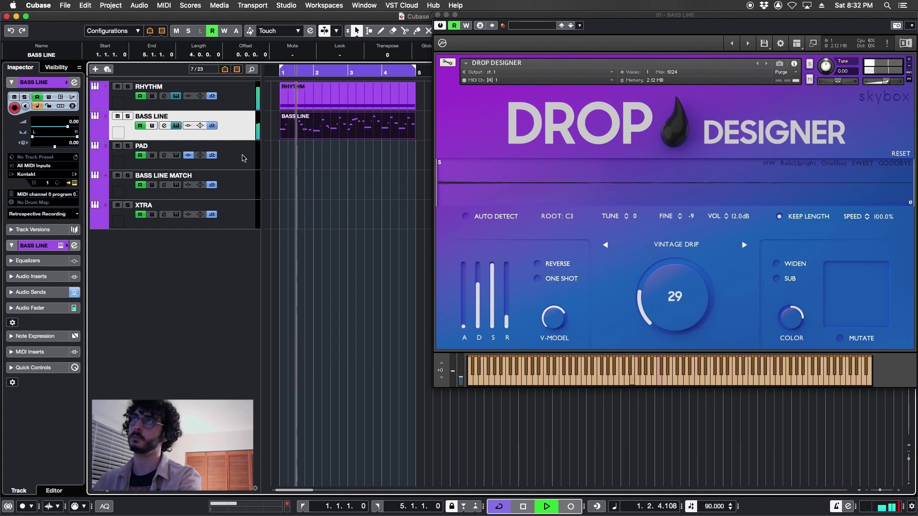
# Record the four-bar PAD part over bars 1–5, then select BASS LINE MATCH.
pyautogui.click(243, 158)
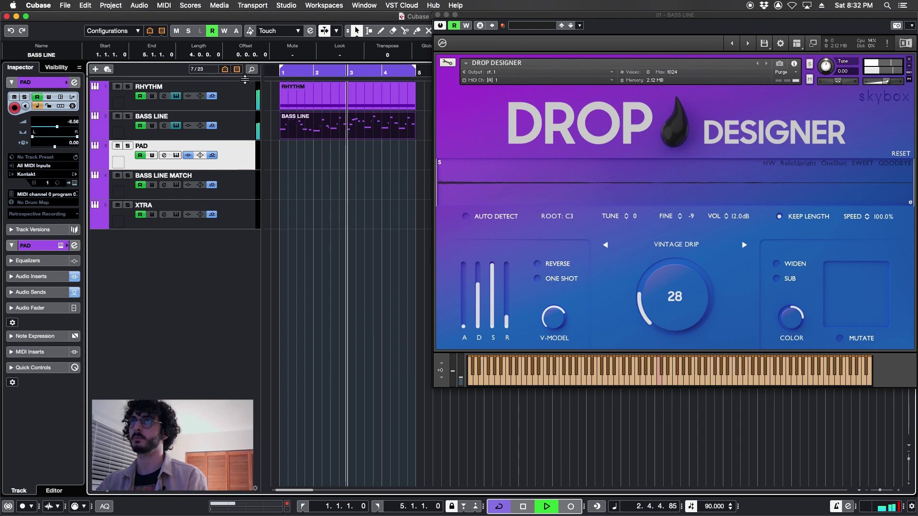
pyautogui.click(246, 102)
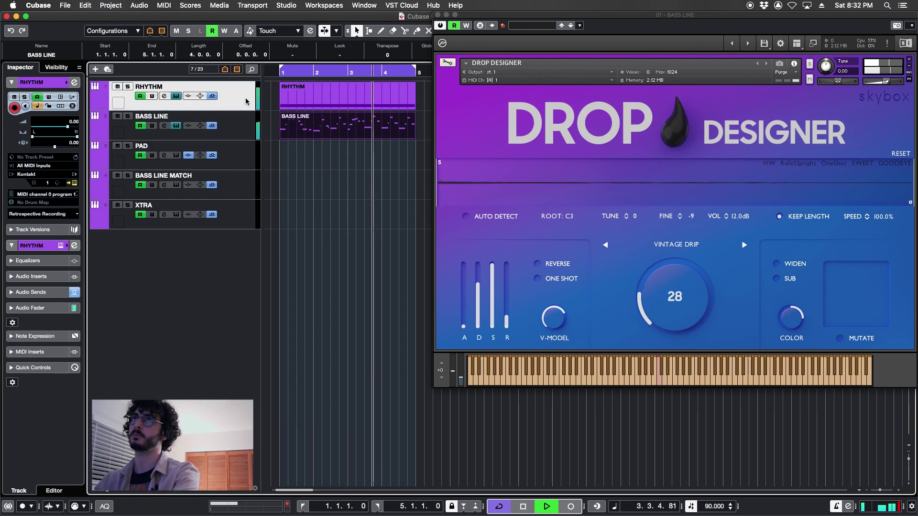
pyautogui.click(245, 157)
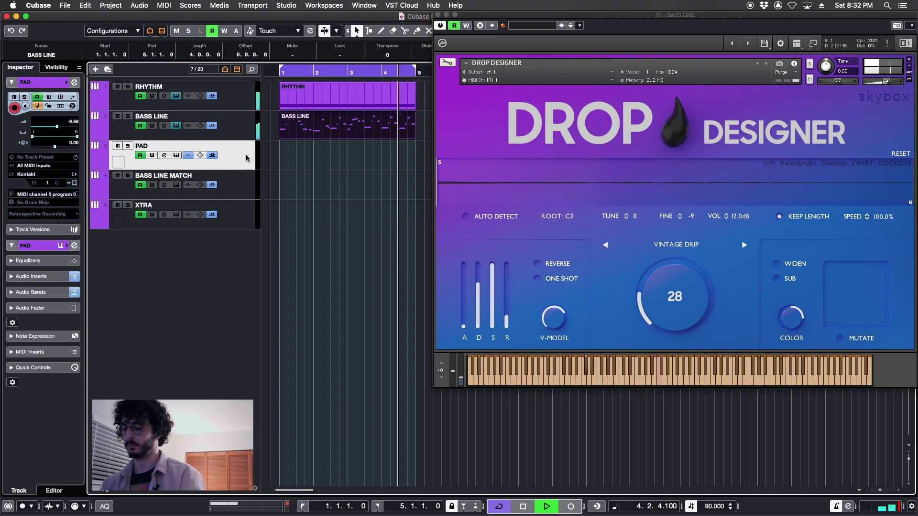
pyautogui.press('KP_Multiply')
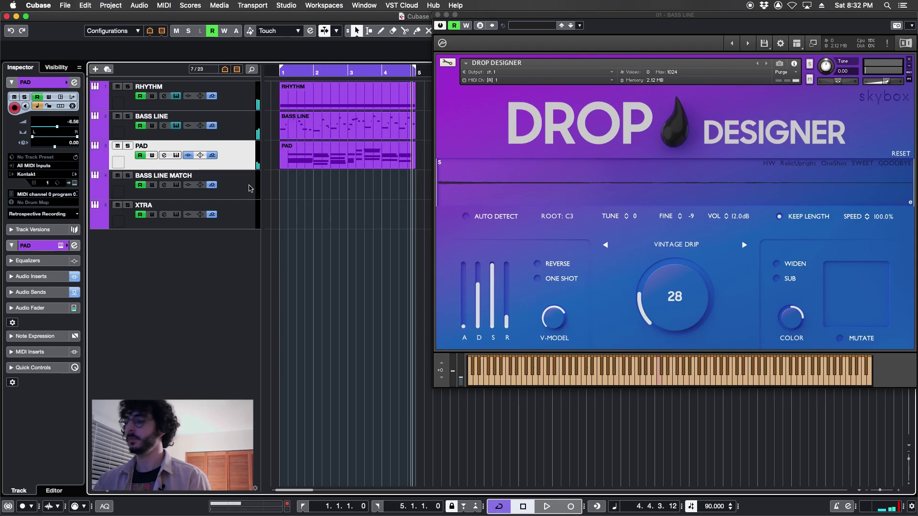
pyautogui.click(250, 188)
# Alt-drag a copy of the BASS LINE part onto the BASS LINE MATCH track.
pyautogui.press('Return')
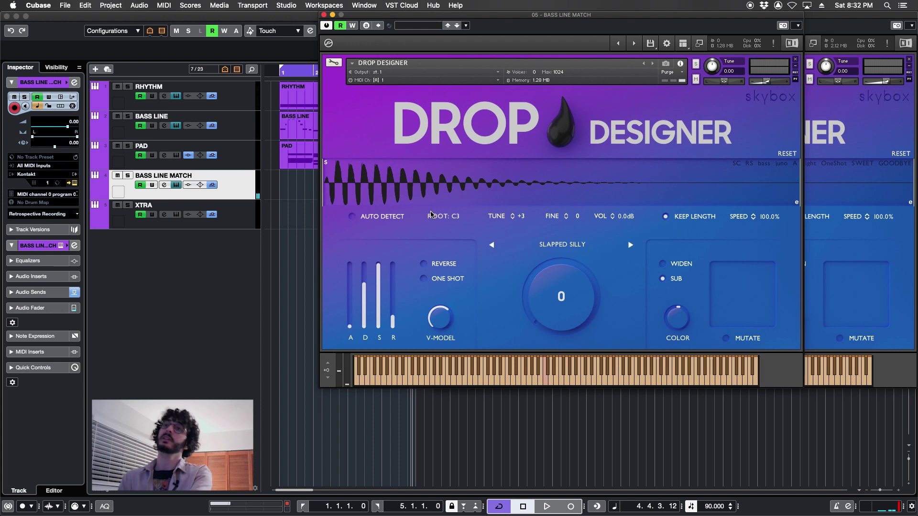
pyautogui.click(304, 127)
pyautogui.moveTo(309, 122); pyautogui.dragTo(303, 188)
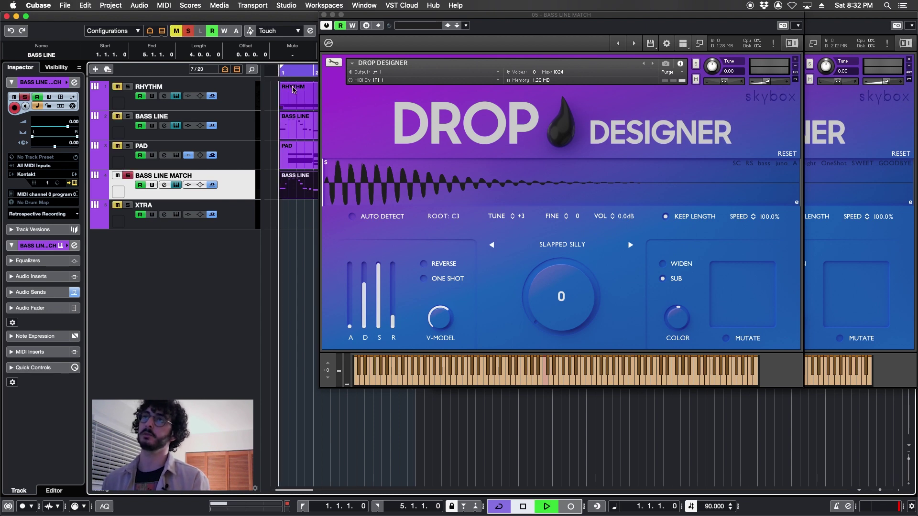
# Transpose the copied part's notes up two octaves in the Key Editor, then close it.
pyautogui.press('Return')
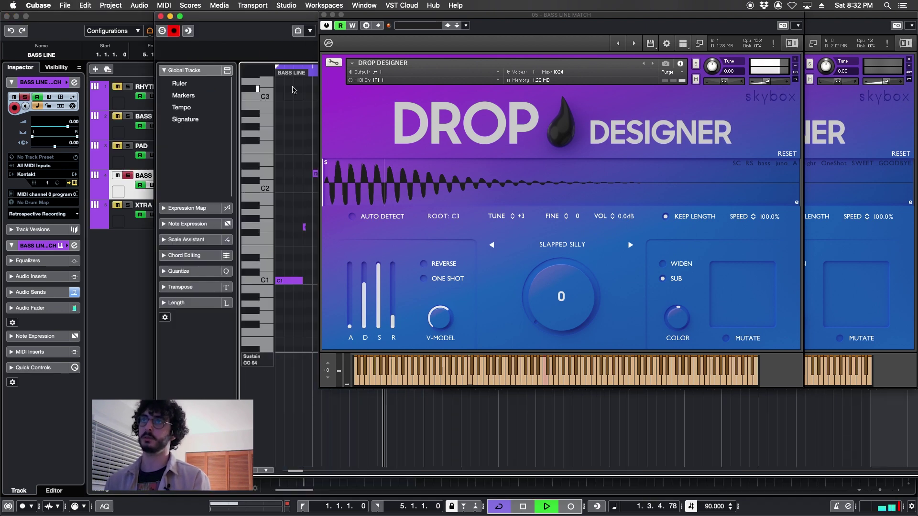
pyautogui.press('super+a')
pyautogui.hotkey('shift', 'Up')
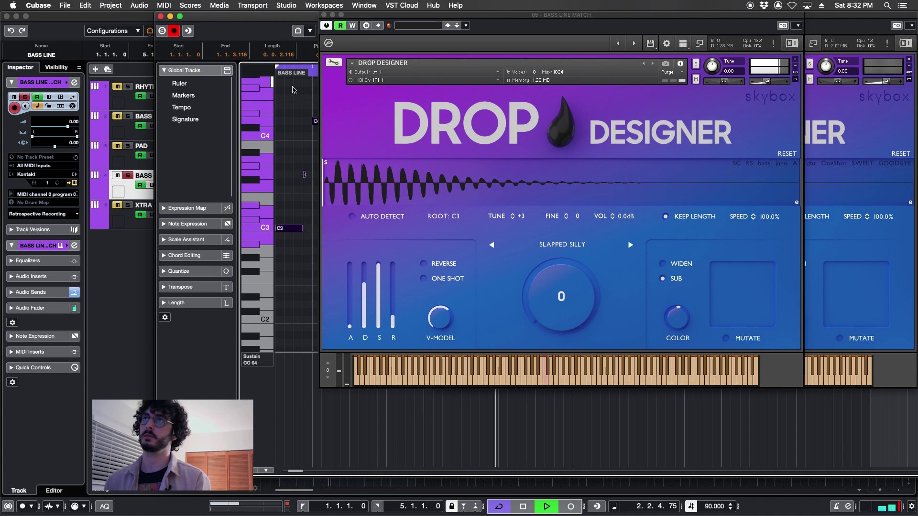
pyautogui.press('Return')
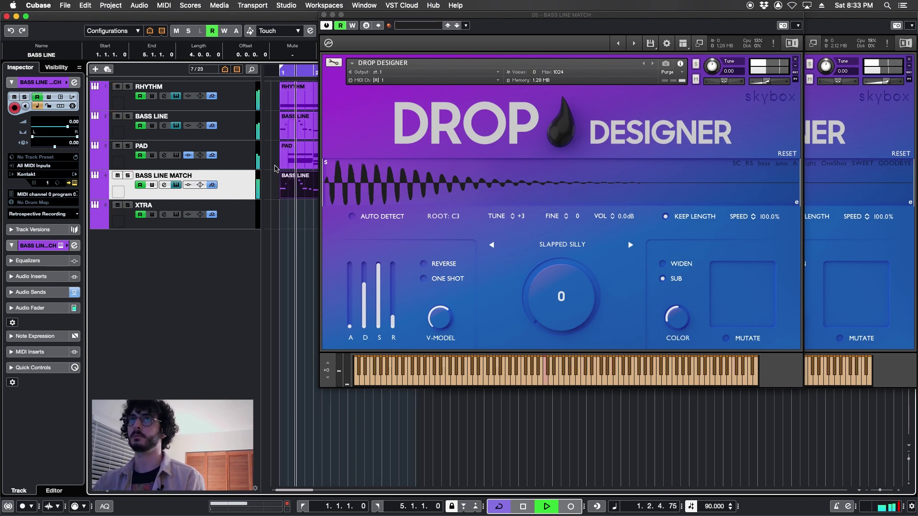
# Select RHYTHM and bring up its Drop Designer with the Stringy Pulse preset.
pyautogui.click(247, 106)
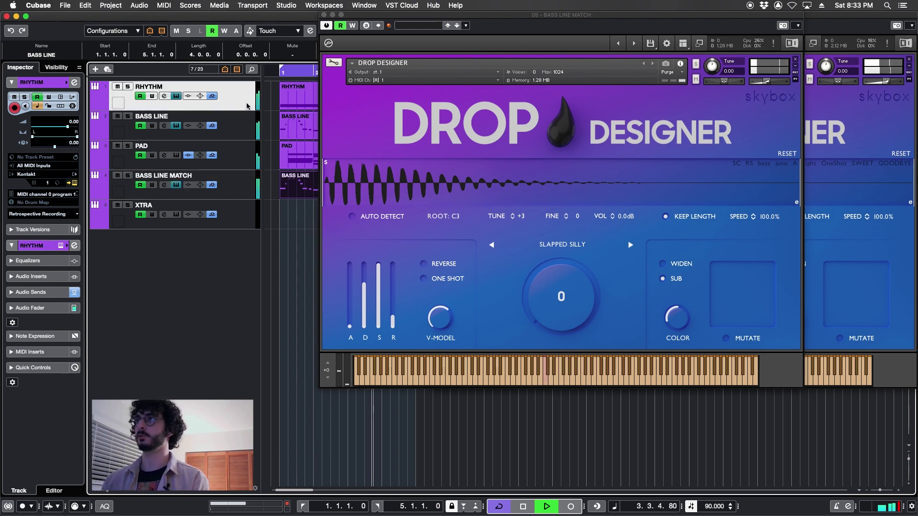
pyautogui.press('Return')
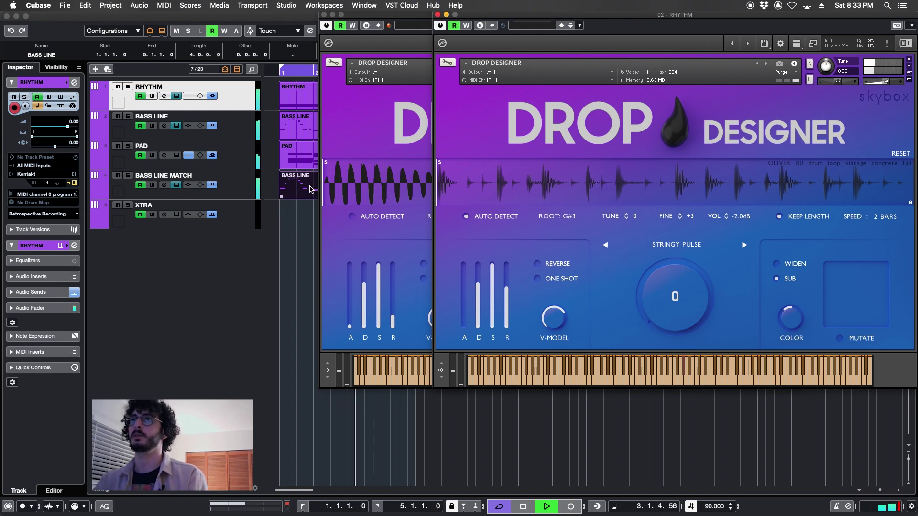
# Select the XTRA track to bring its Tin Ocean Drop Designer window forward.
pyautogui.click(253, 217)
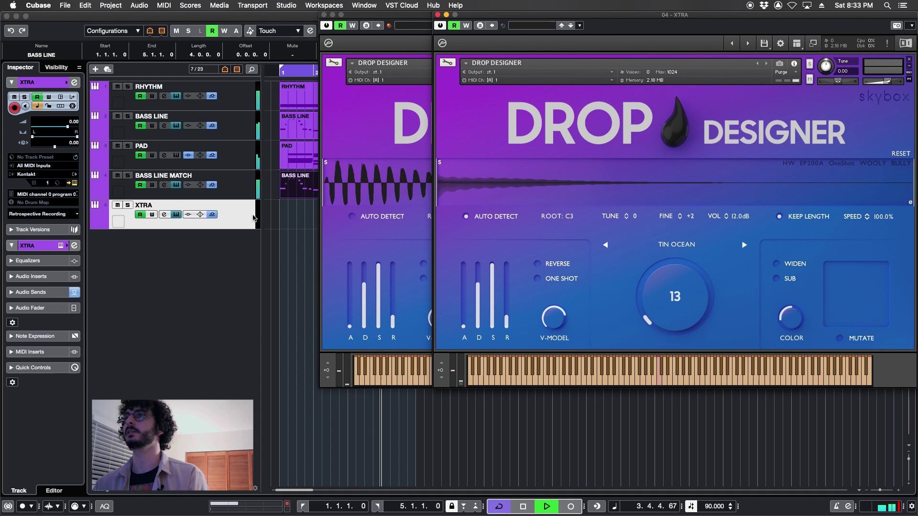